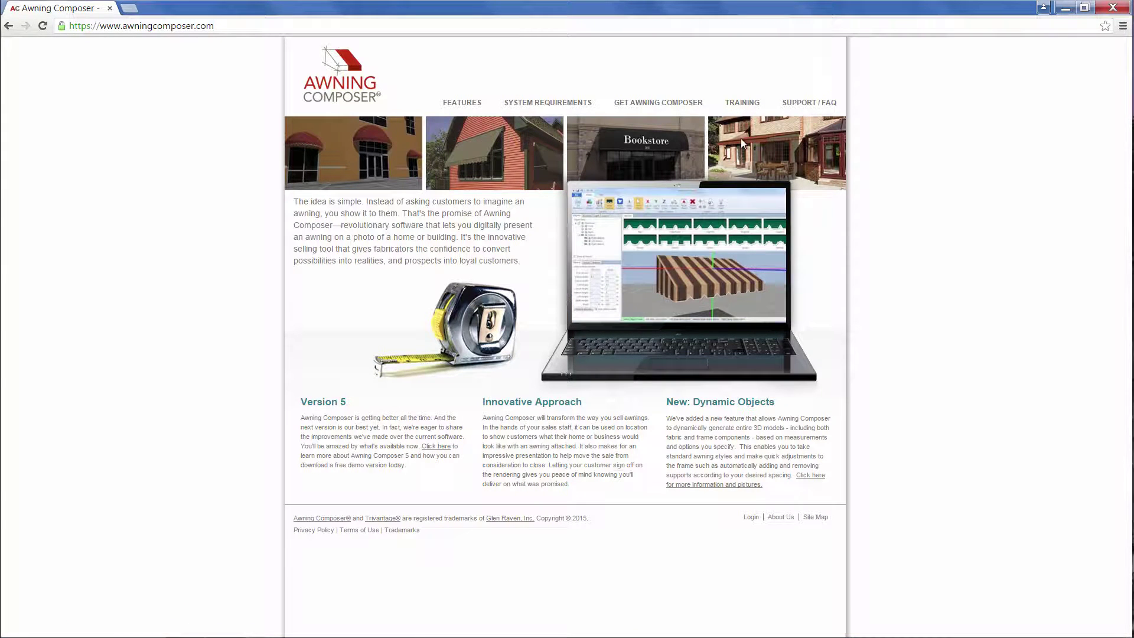
Step: Go to Support / FAQ > Recommended Software and scroll down to the Paint.NET download link
{"action": "left_click", "coordinate": [796, 108]}
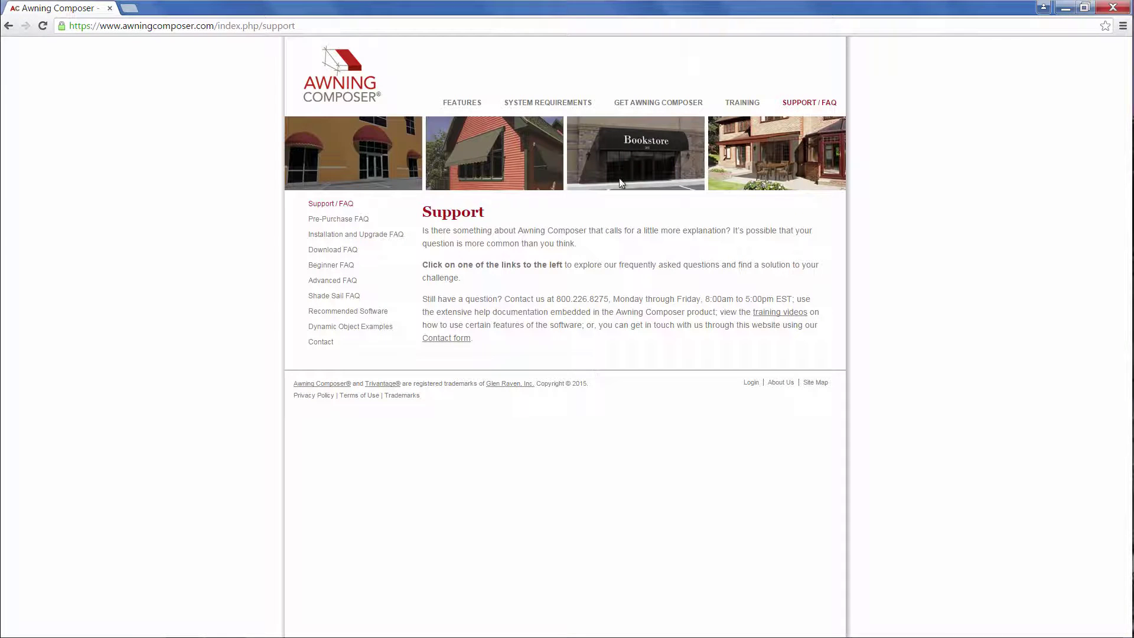
{"action": "left_click", "coordinate": [371, 313]}
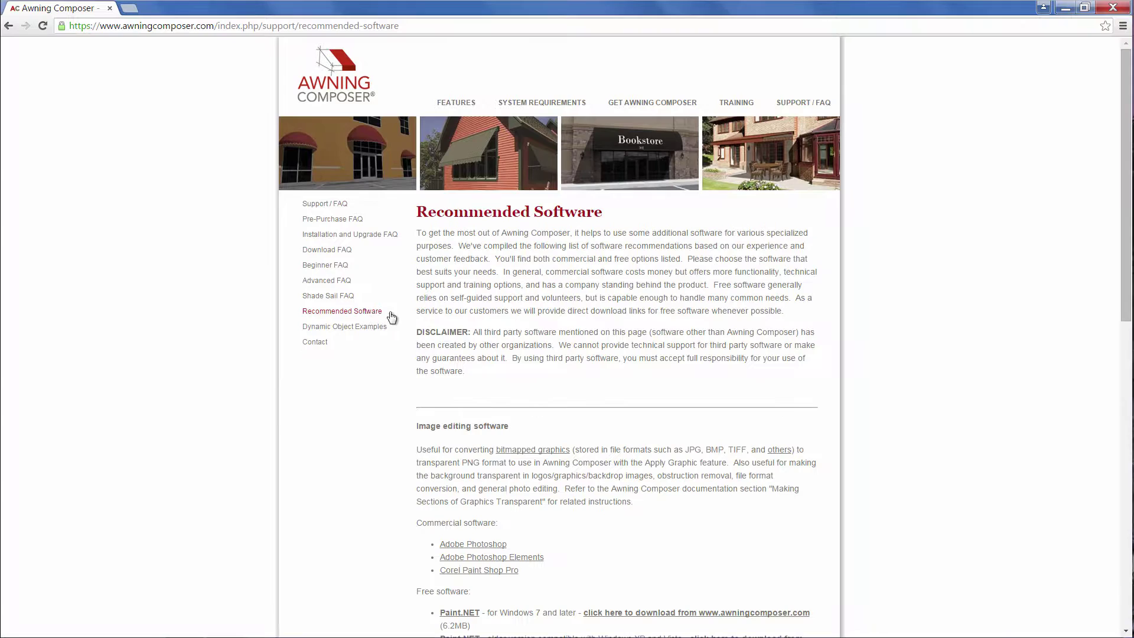
{"action": "scroll", "coordinate": [573, 384], "scroll_direction": "down", "scroll_amount": 1}
{"action": "scroll", "coordinate": [573, 385], "scroll_direction": "down", "scroll_amount": 1}
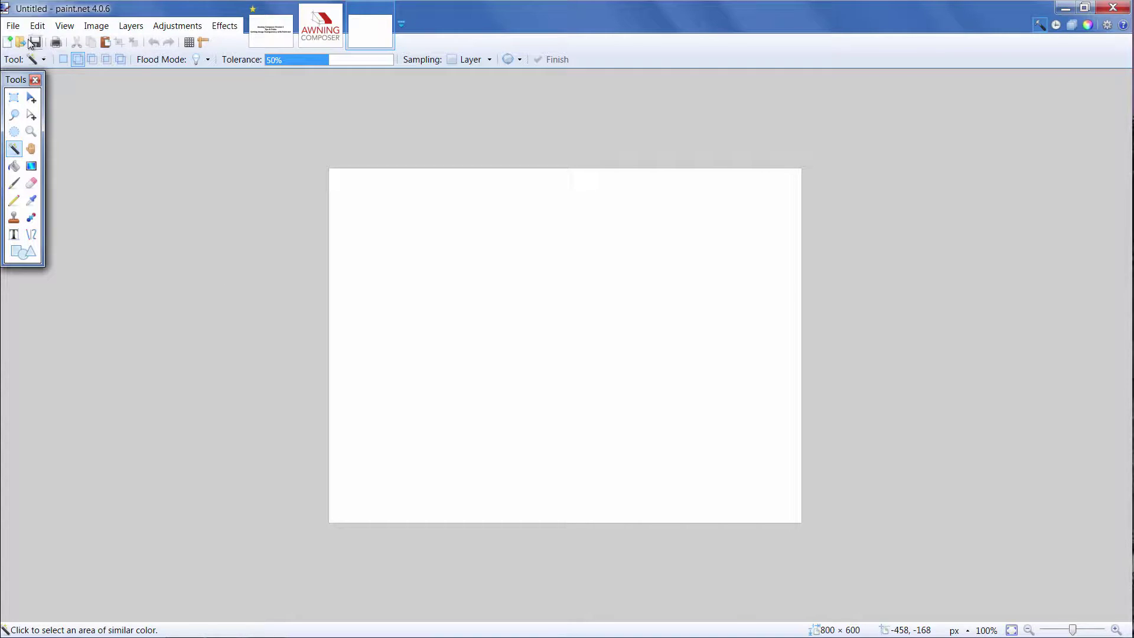
Step: Open aclogo.jpg from the Desktop in Paint.NET
{"action": "left_click", "coordinate": [14, 26]}
{"action": "left_click", "coordinate": [31, 54]}
{"action": "left_click", "coordinate": [53, 98]}
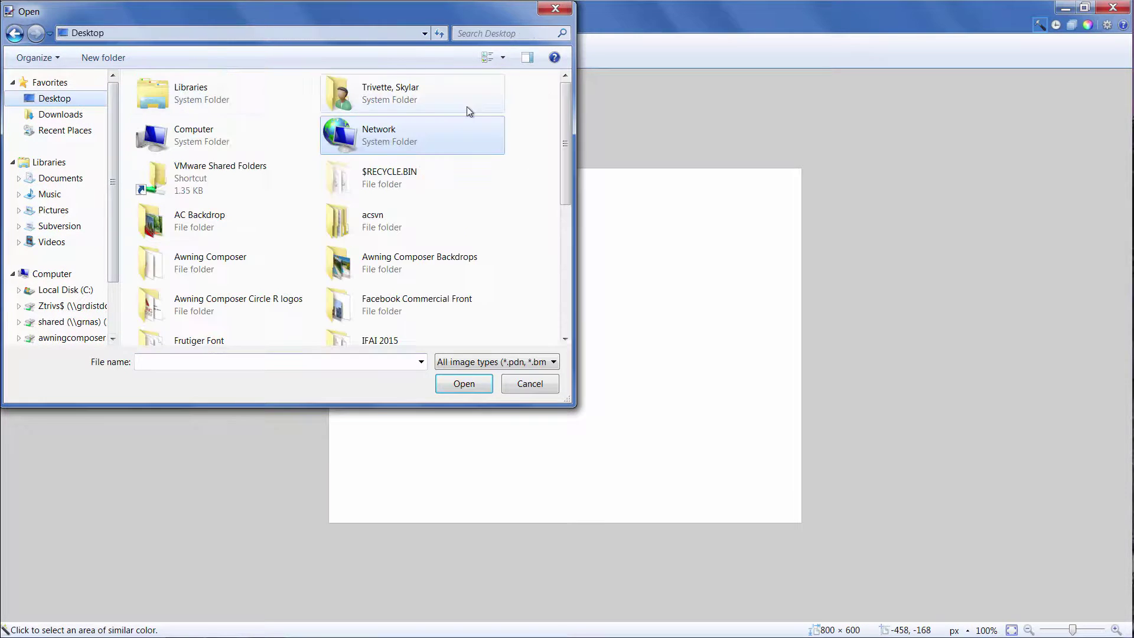
{"action": "scroll", "coordinate": [569, 293], "scroll_direction": "down", "scroll_amount": 5}
{"action": "left_click", "coordinate": [248, 288]}
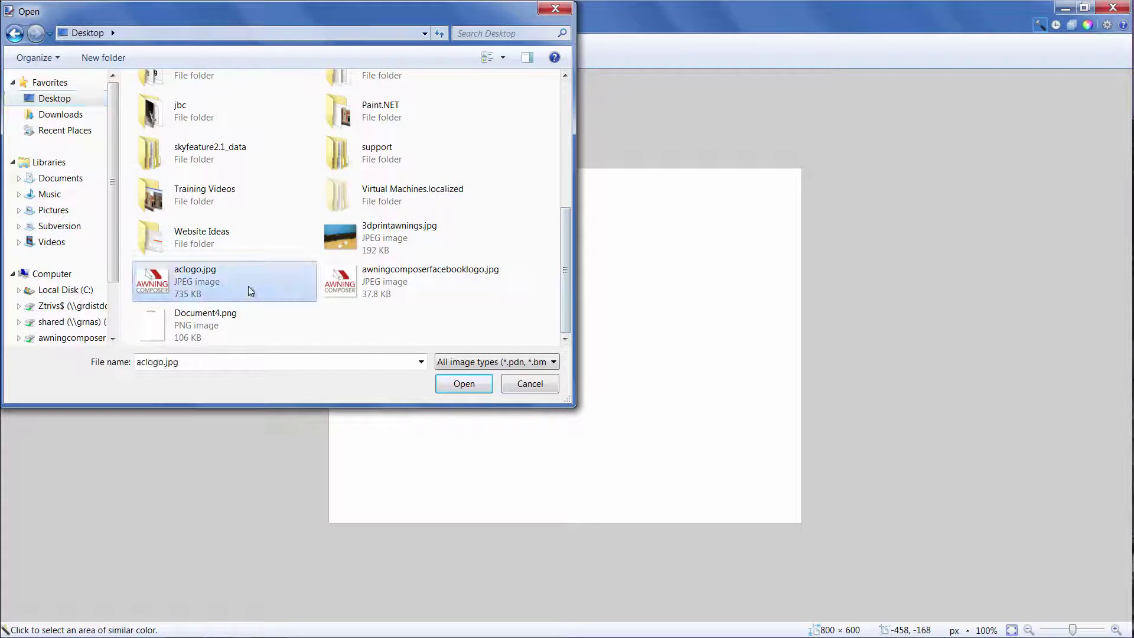
{"action": "left_click", "coordinate": [473, 382]}
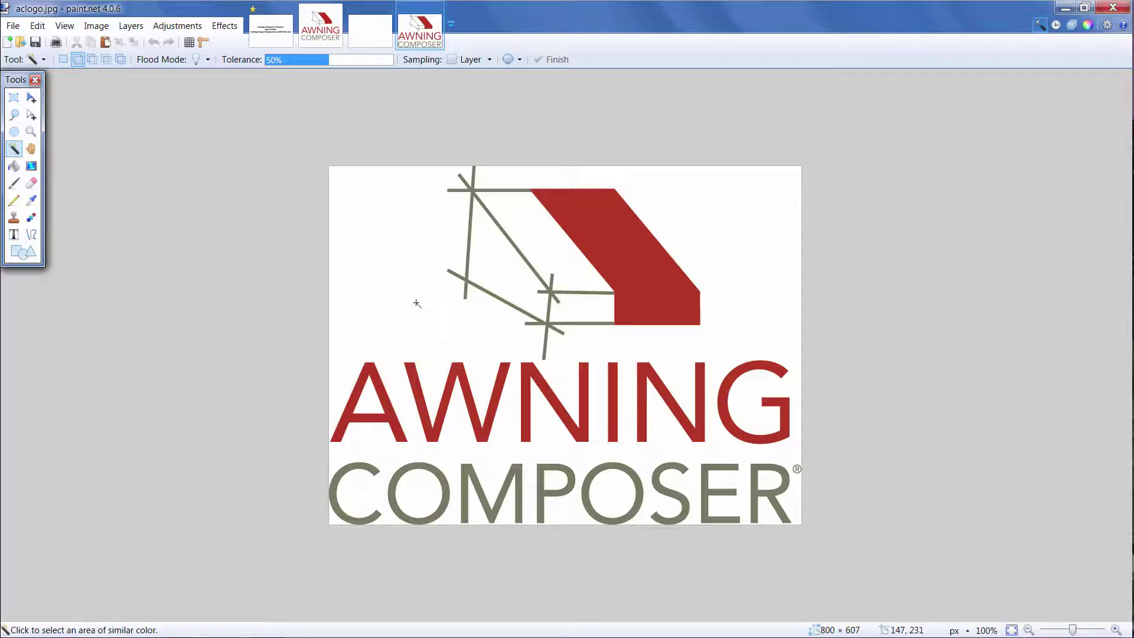
{"action": "left_click", "coordinate": [407, 299]}
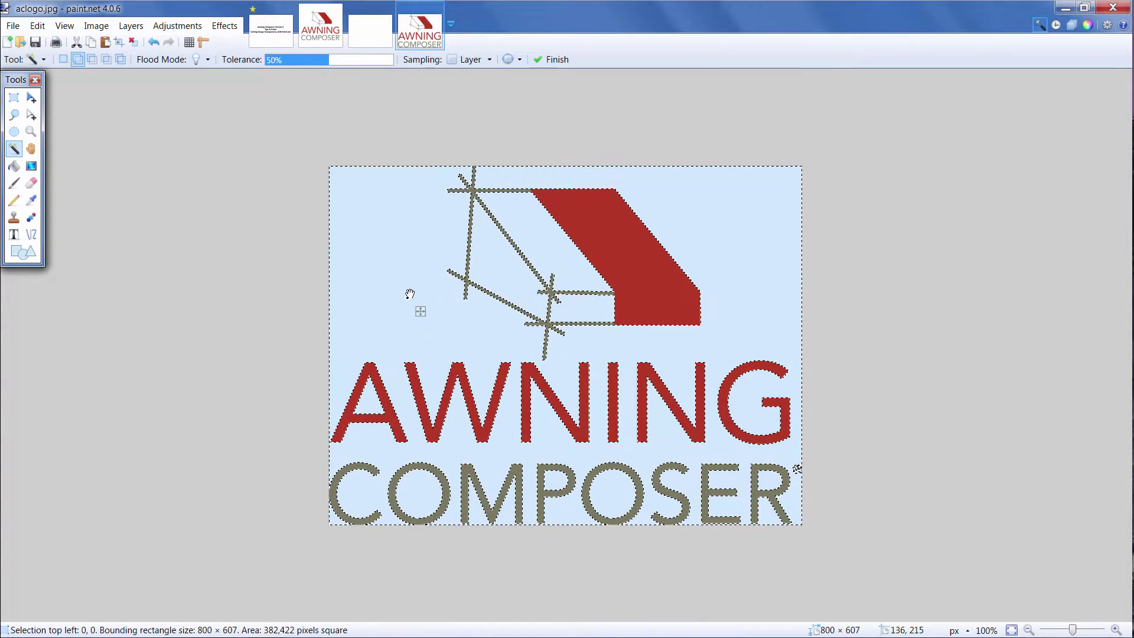
{"action": "key", "text": "Delete"}
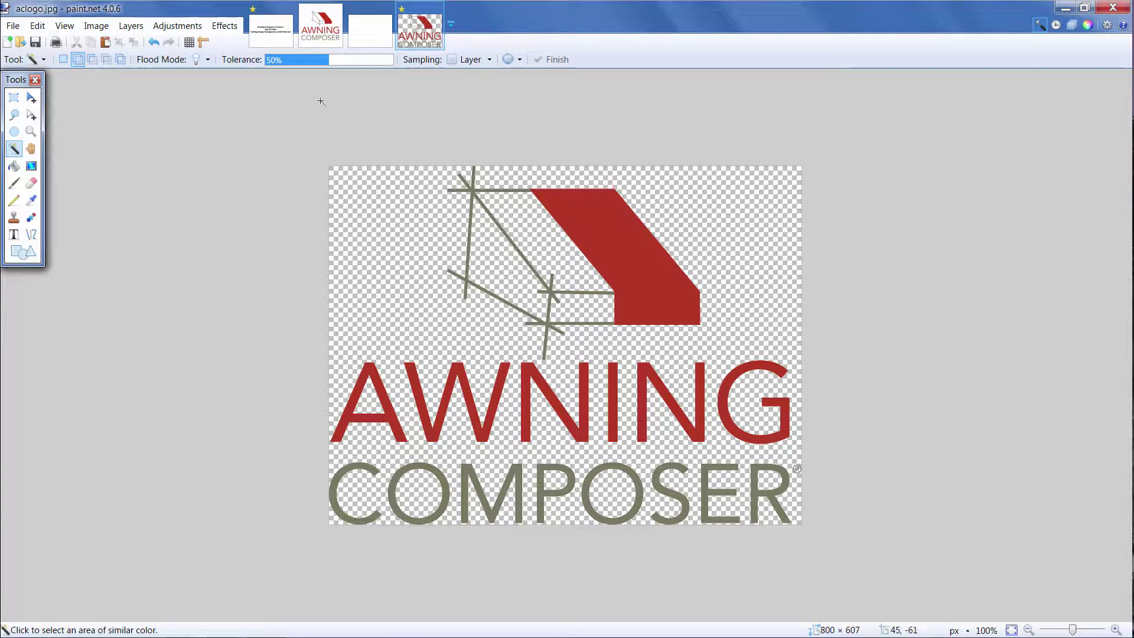
{"action": "left_click", "coordinate": [153, 42]}
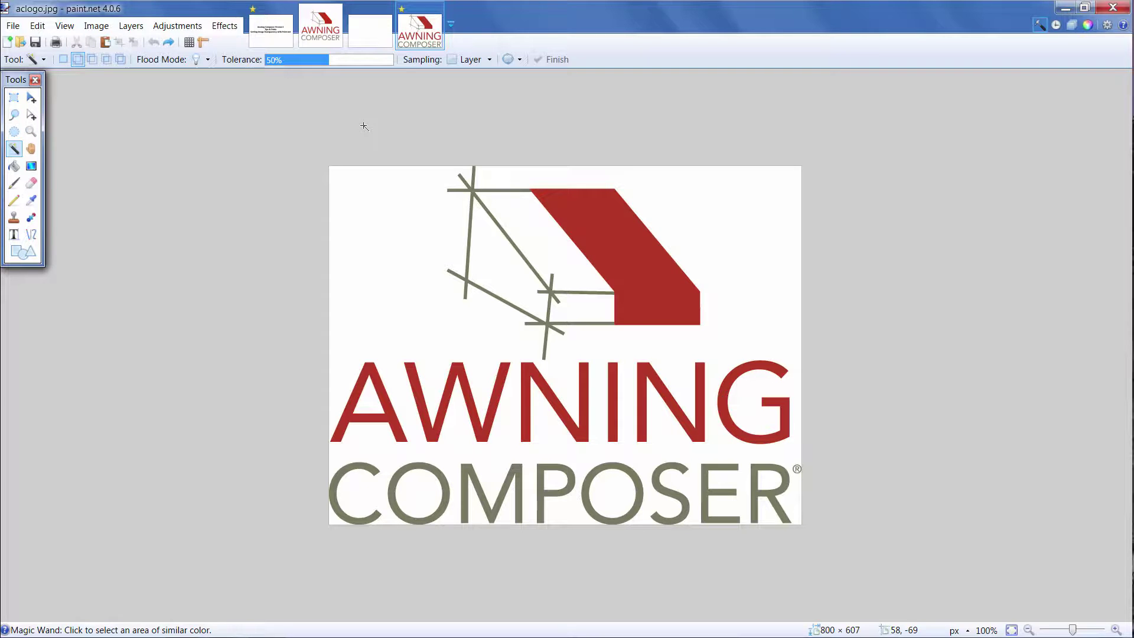
Step: Erase the logo's outer white background, the bottom-left white patch and the first O's interior
{"action": "left_click", "coordinate": [375, 208]}
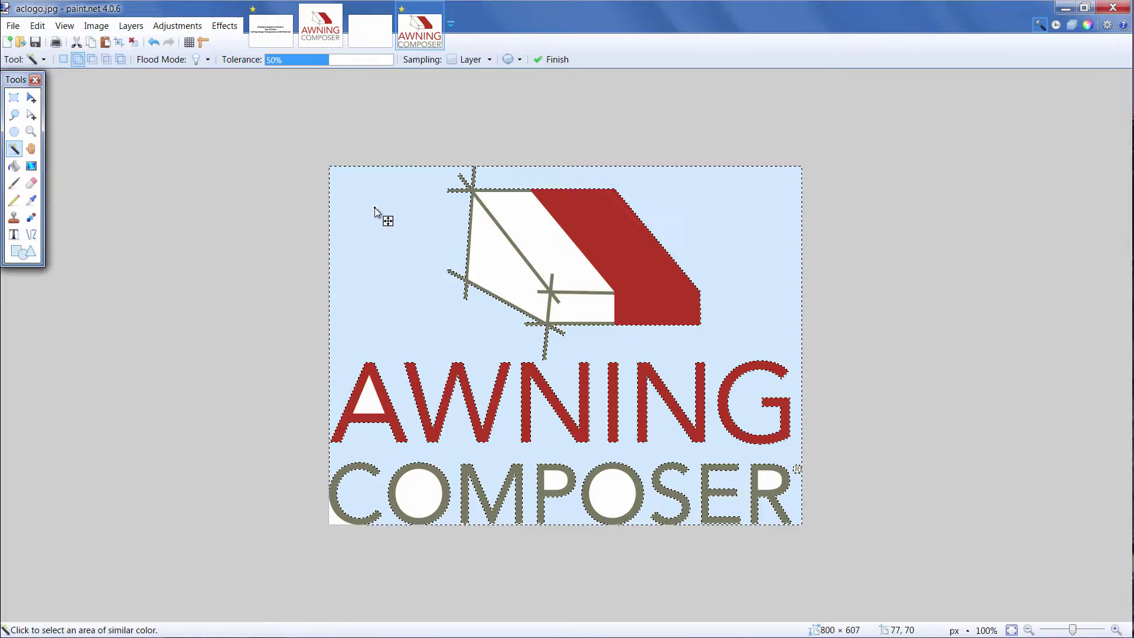
{"action": "key", "text": "Delete"}
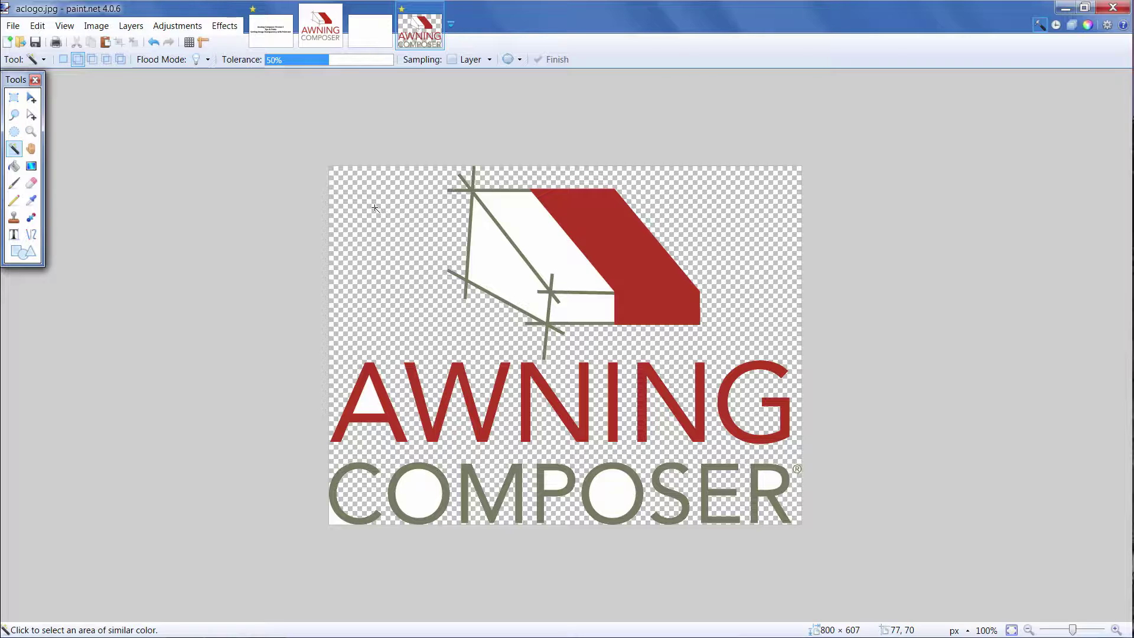
{"action": "left_click", "coordinate": [346, 523]}
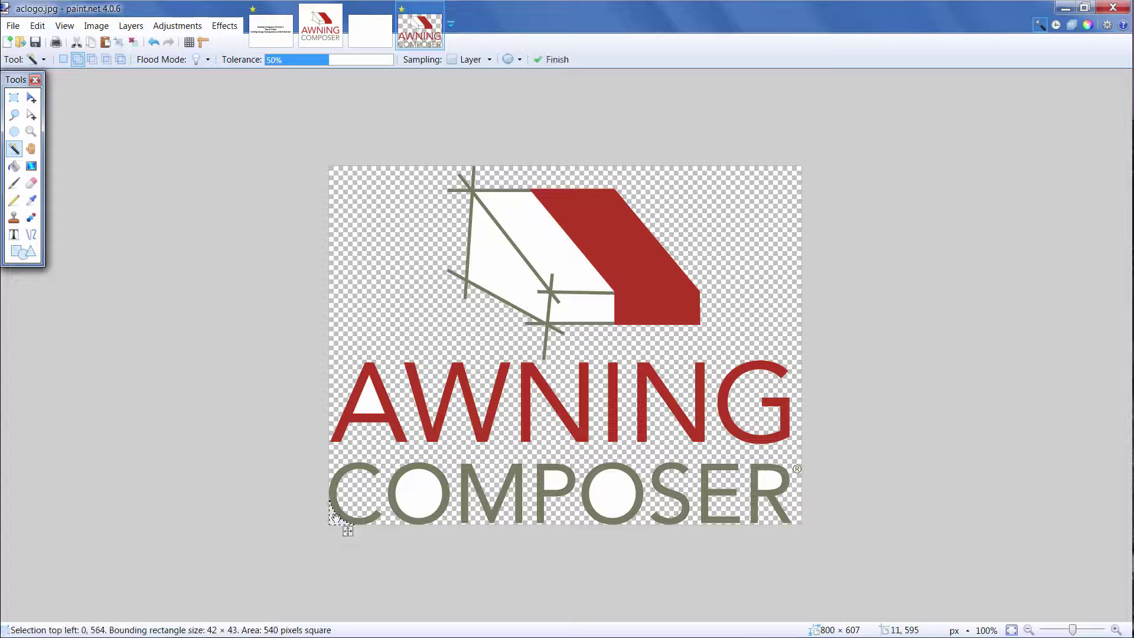
{"action": "left_click", "coordinate": [403, 493]}
{"action": "key", "text": "Delete"}
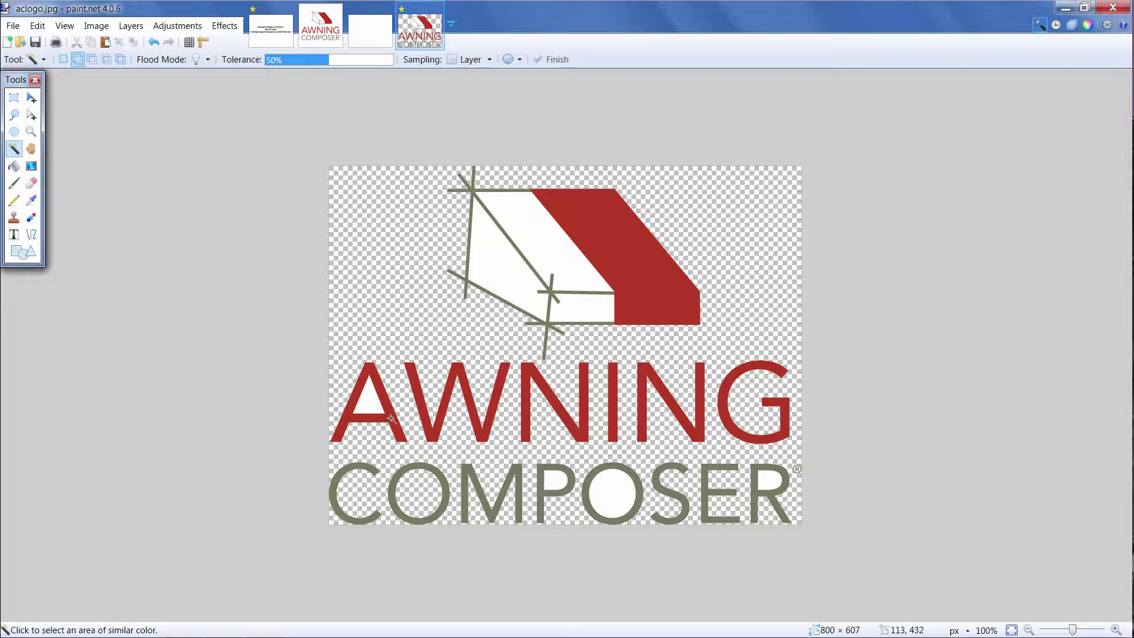
Step: Erase the enclosed white insides of the A, COMPOSER's O, the P and the R
{"action": "left_click", "coordinate": [377, 405]}
{"action": "key", "text": "Delete"}
{"action": "left_click", "coordinate": [611, 490]}
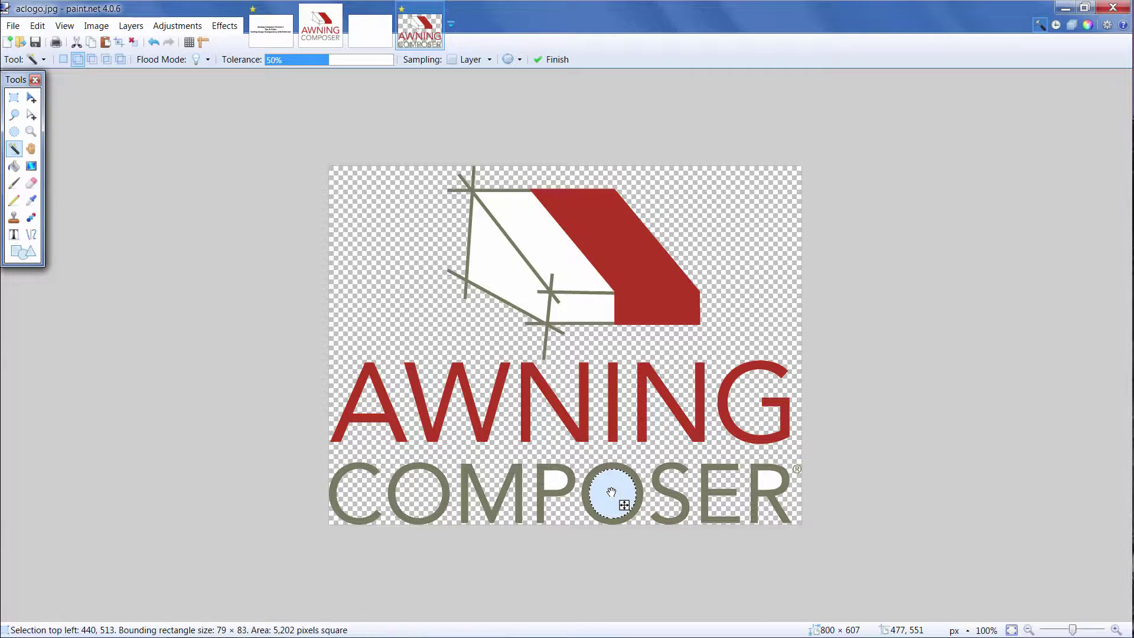
{"action": "key", "text": "Delete"}
{"action": "left_click", "coordinate": [563, 481]}
{"action": "key", "text": "Delete"}
{"action": "left_click", "coordinate": [772, 479]}
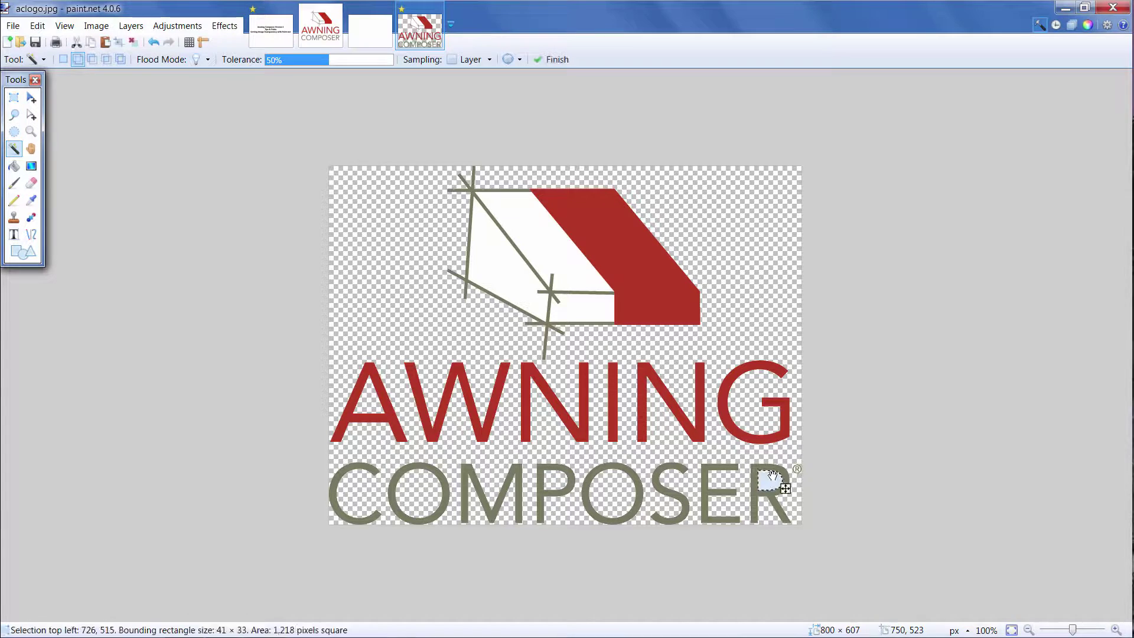
{"action": "key", "text": "Delete"}
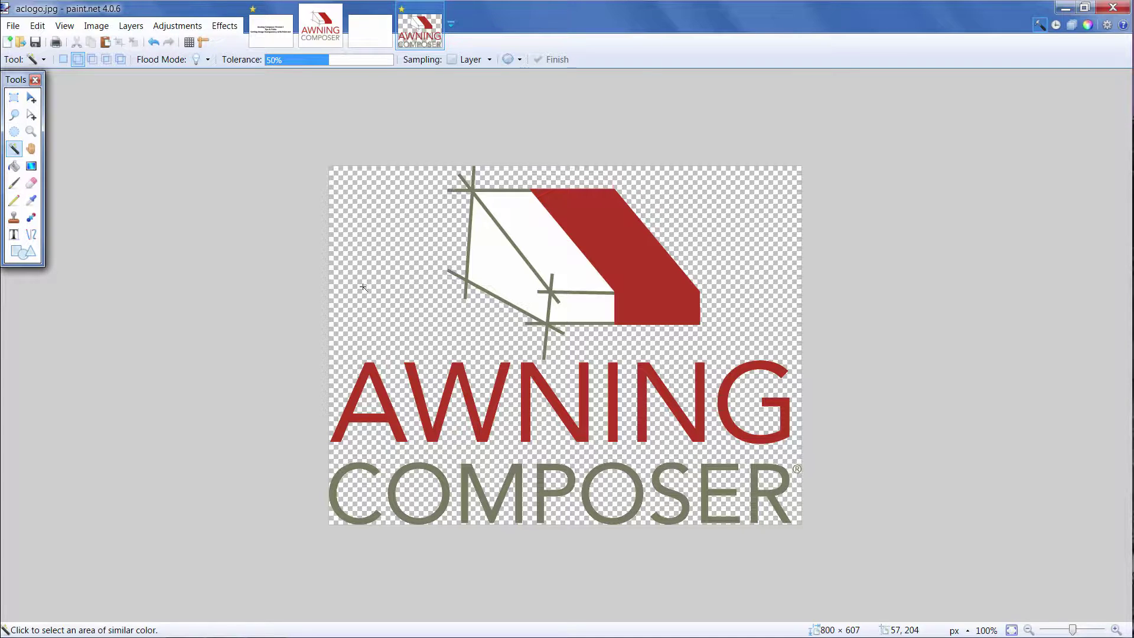
{"action": "left_click", "coordinate": [13, 25]}
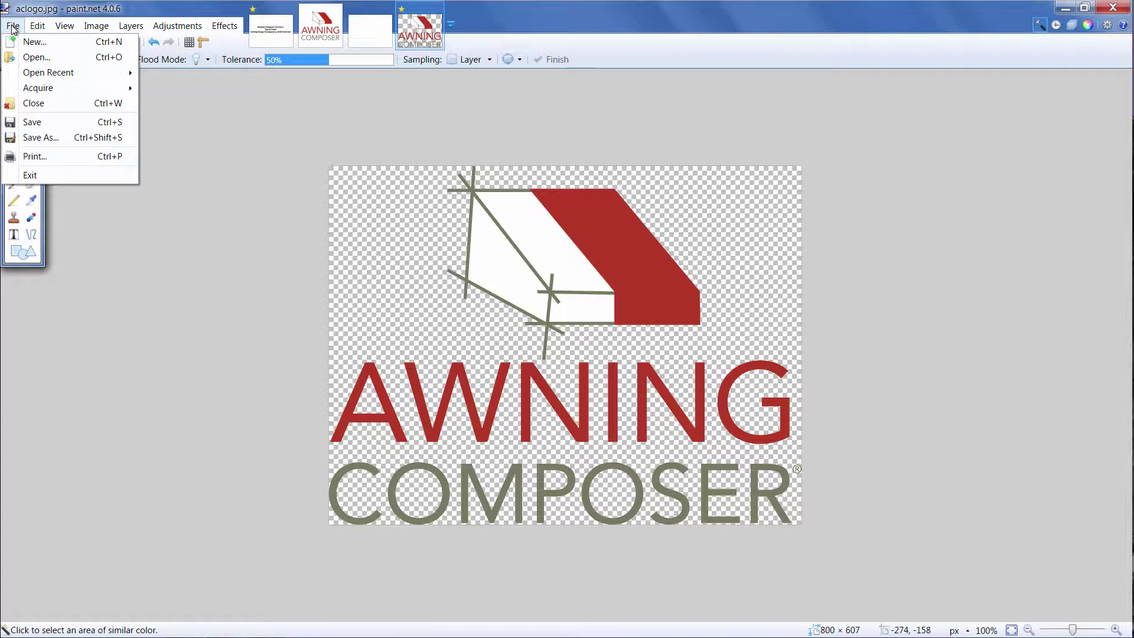
Step: Save the logo to the Desktop as awningcomposerlogo in PNG format
{"action": "left_click", "coordinate": [59, 137]}
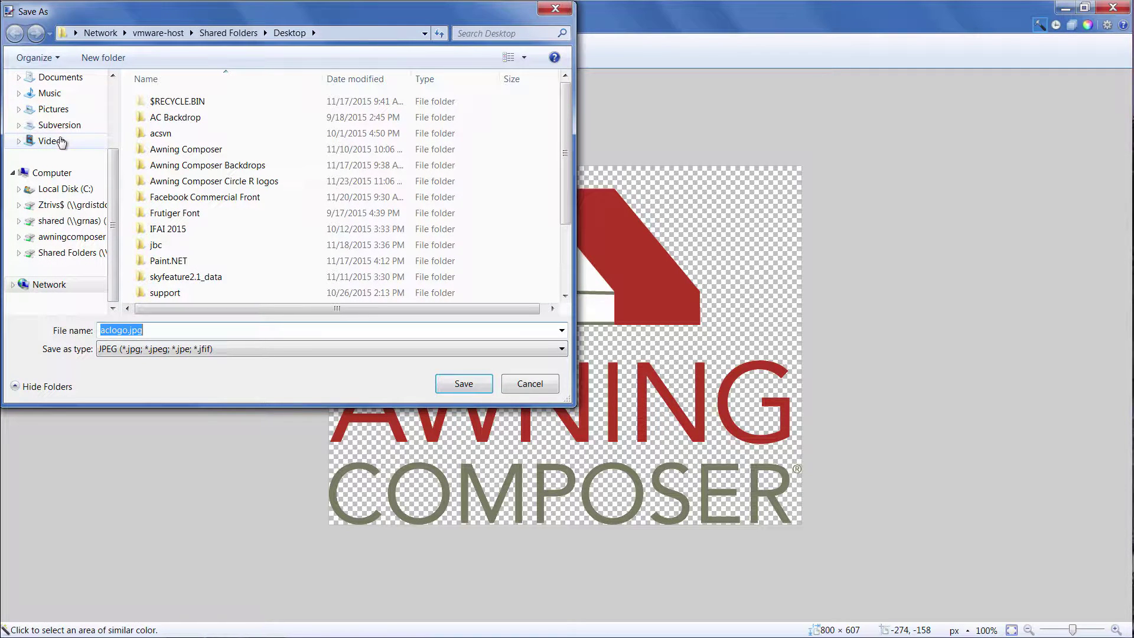
{"action": "type", "text": "awning"}
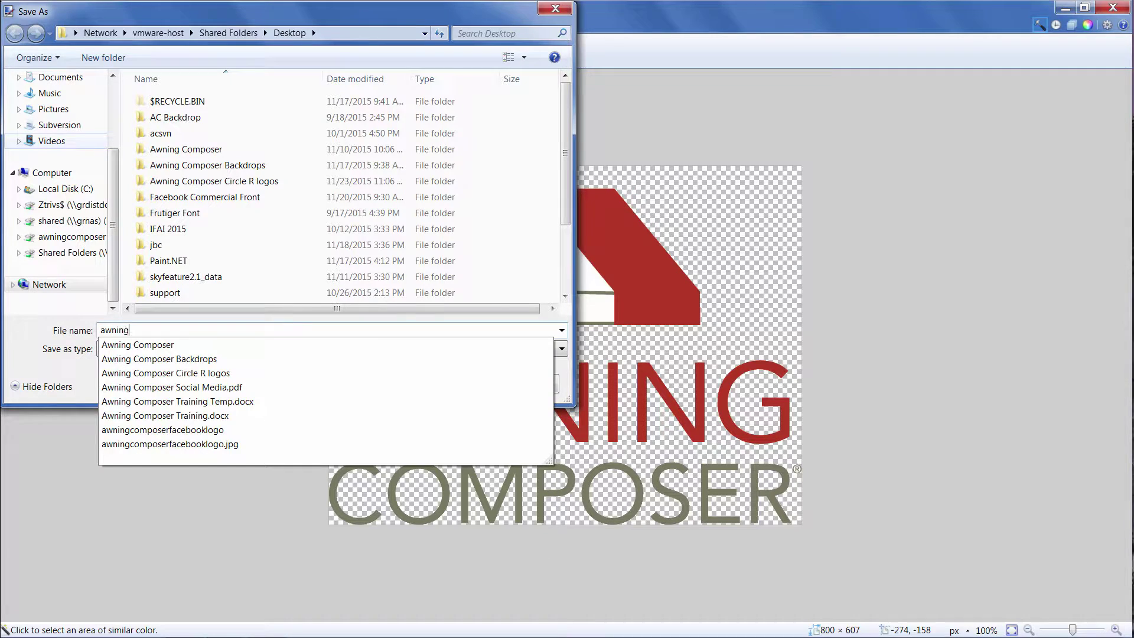
{"action": "type", "text": "composerlogo"}
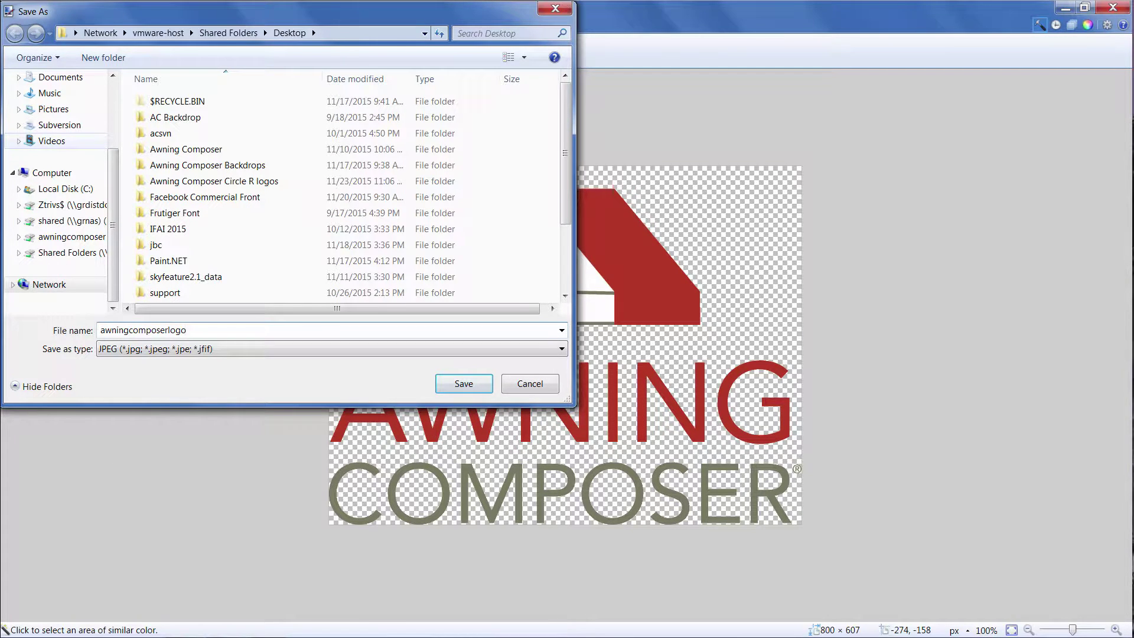
{"action": "scroll", "coordinate": [109, 121], "scroll_direction": "up", "scroll_amount": 1}
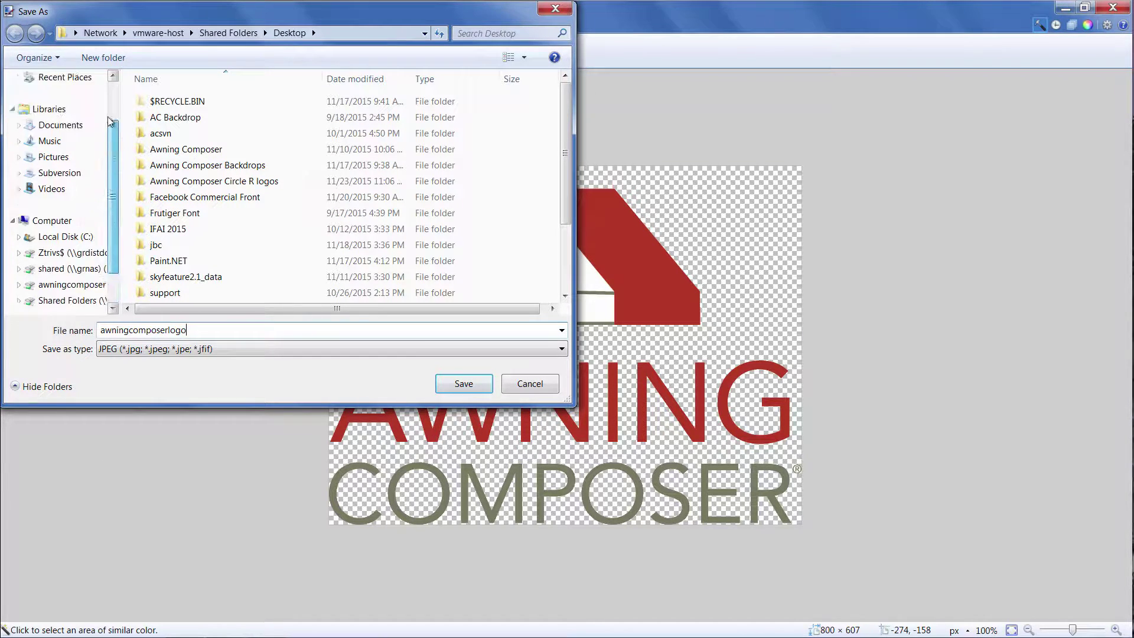
{"action": "scroll", "coordinate": [110, 121], "scroll_direction": "up", "scroll_amount": 1}
{"action": "left_click", "coordinate": [100, 98]}
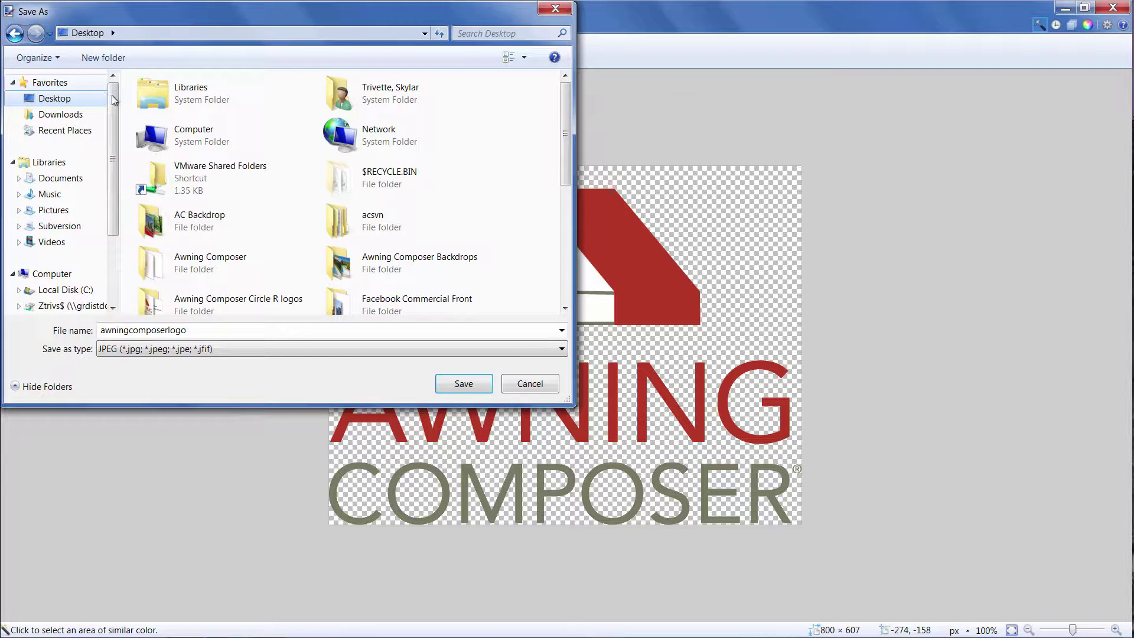
{"action": "left_click", "coordinate": [166, 349]}
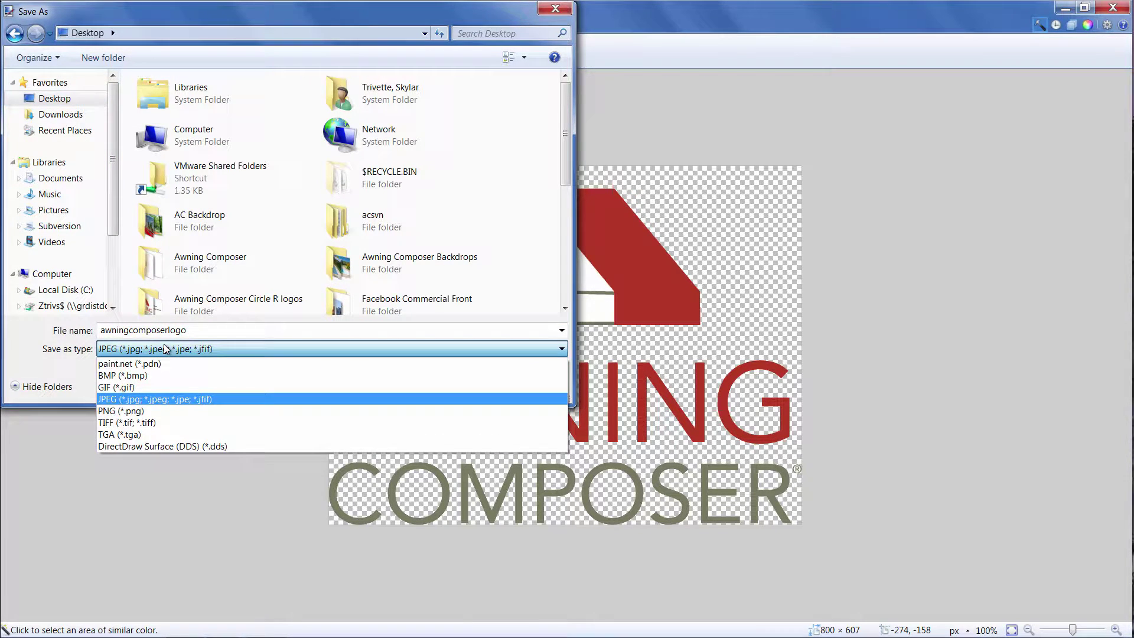
{"action": "left_click", "coordinate": [171, 412]}
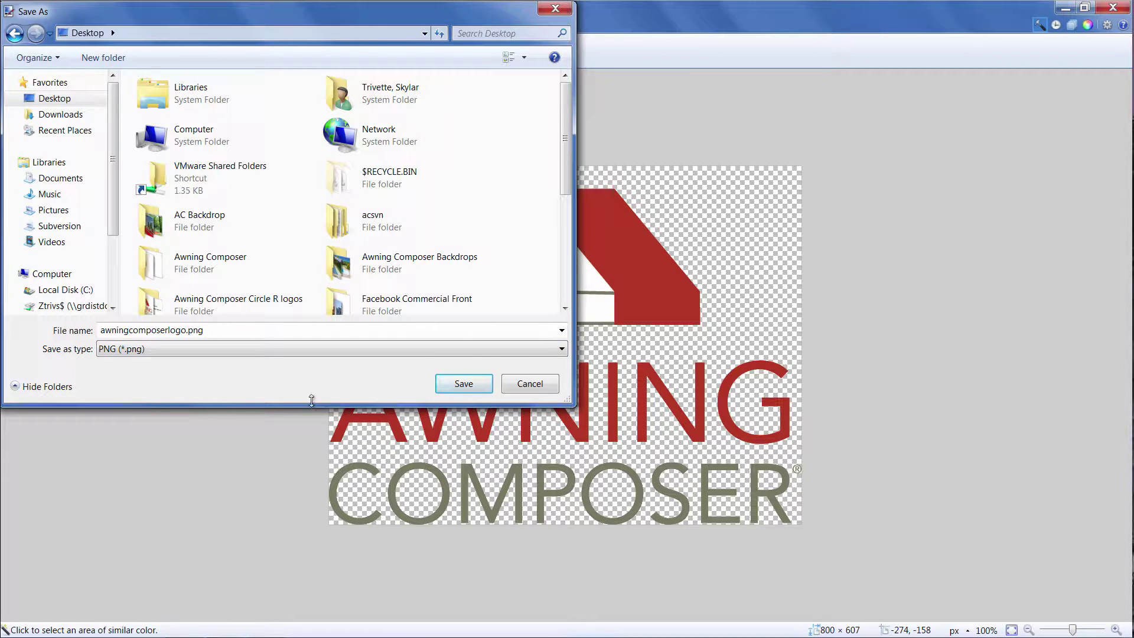
{"action": "left_click", "coordinate": [474, 384]}
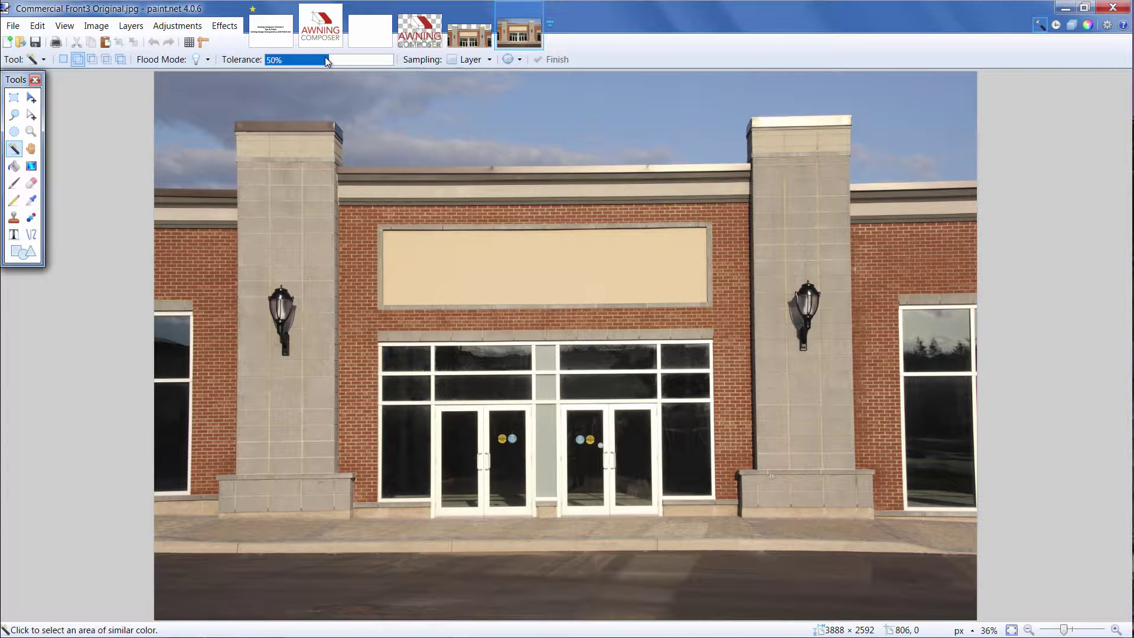
Step: Magic-wand the sky at 29% tolerance and delete it to transparency
{"action": "left_click", "coordinate": [381, 91]}
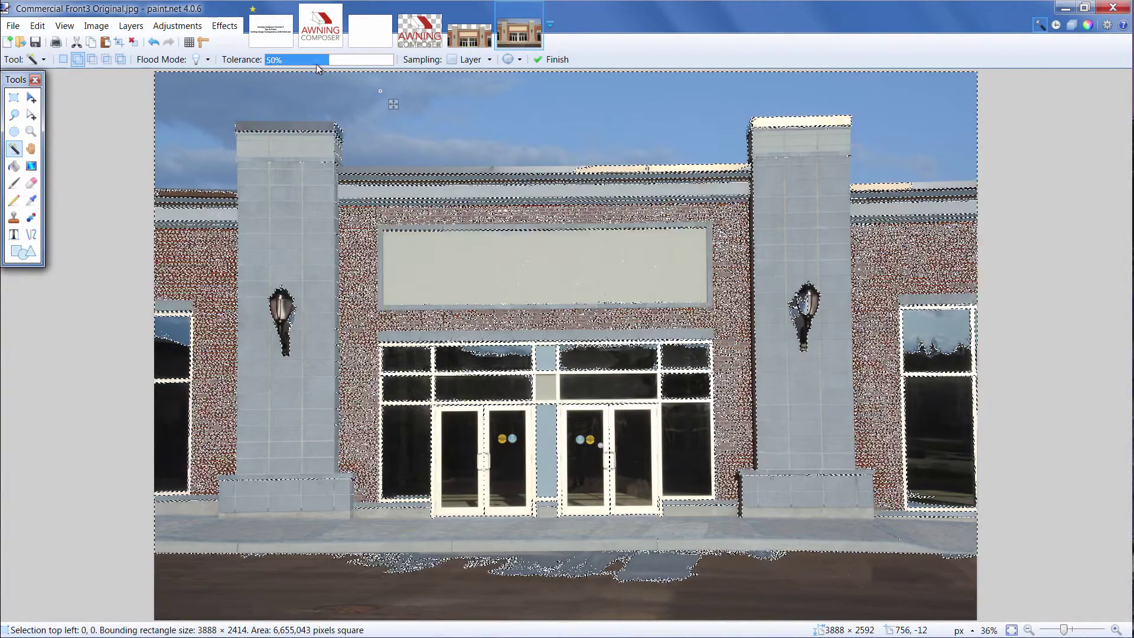
{"action": "left_click_drag", "start_coordinate": [317, 65], "coordinate": [304, 65]}
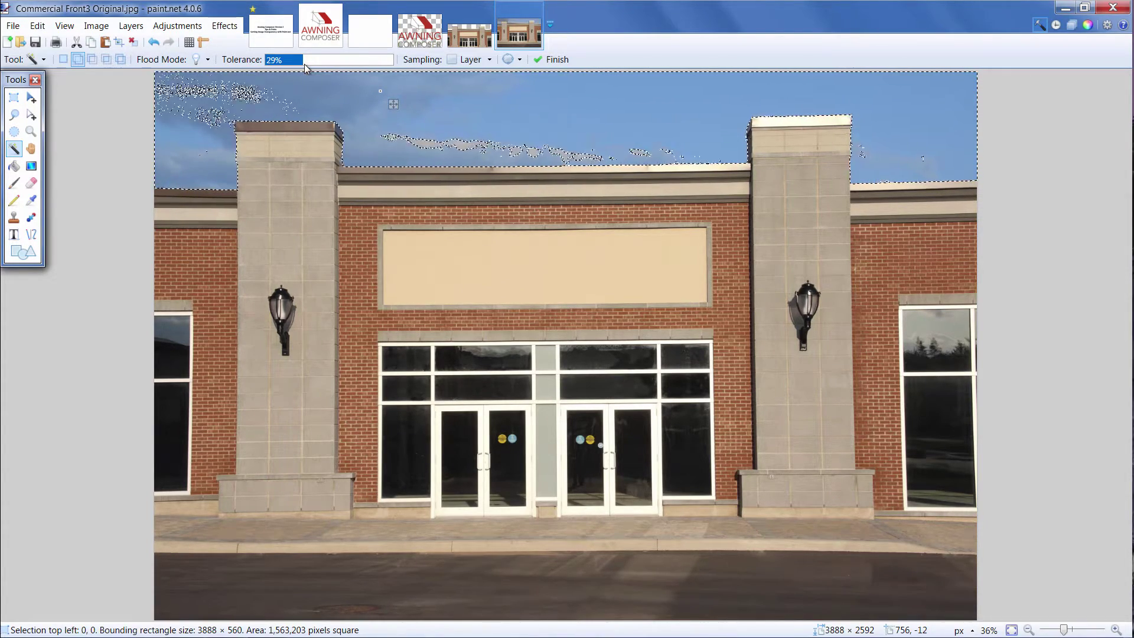
{"action": "key", "text": "Delete"}
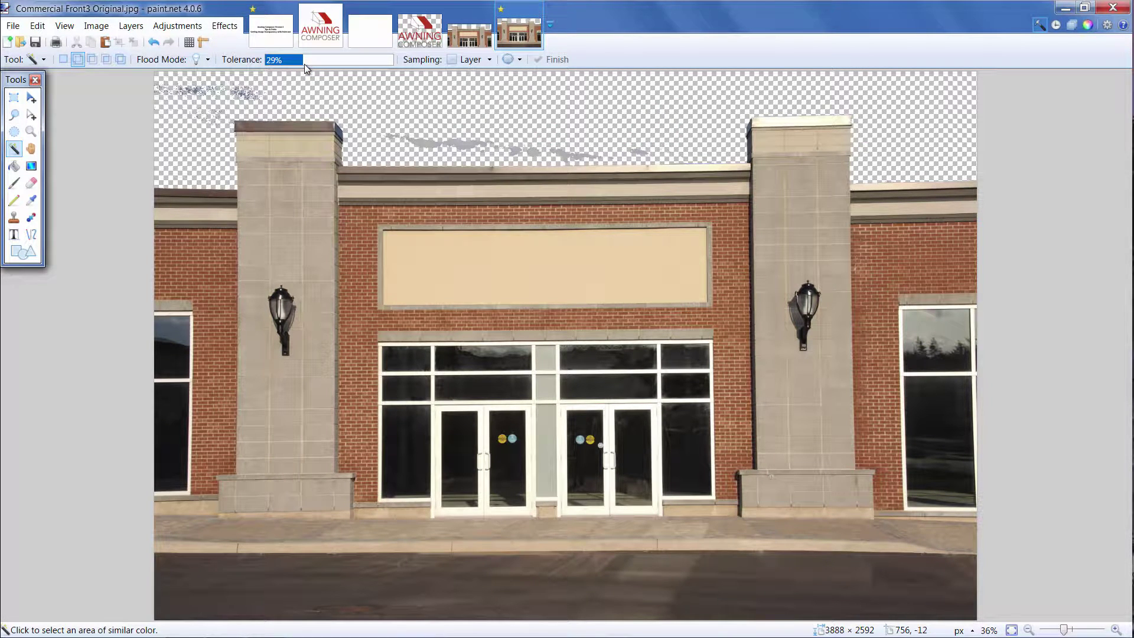
Step: Magic-wand and delete two leftover grey patches in the sky
{"action": "left_click", "coordinate": [461, 144]}
{"action": "key", "text": "Delete"}
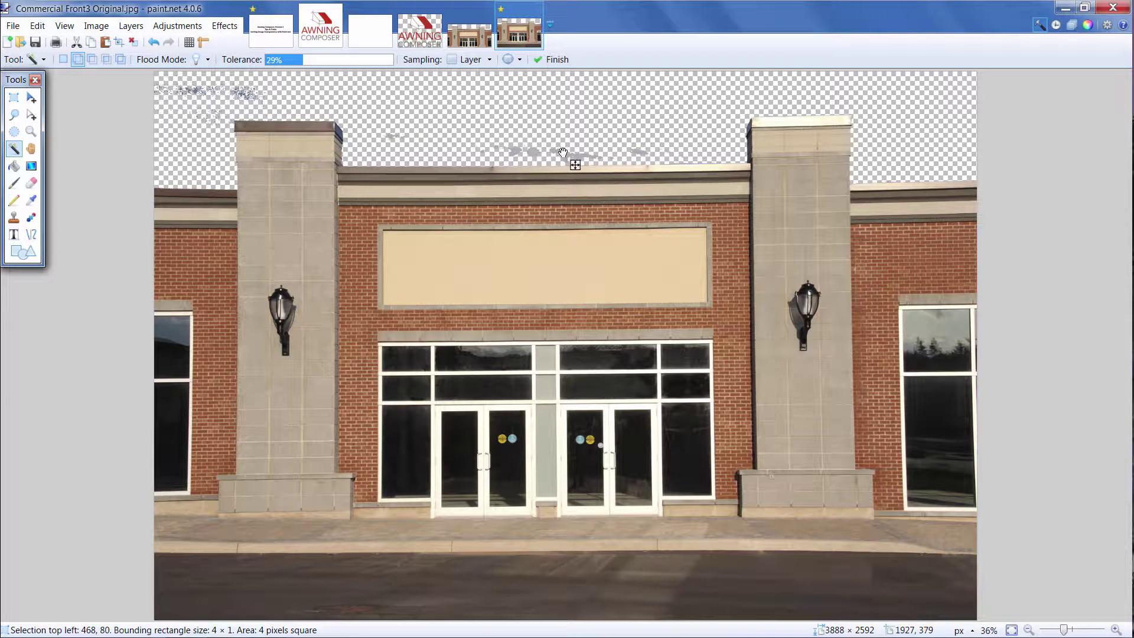
{"action": "left_click", "coordinate": [563, 153]}
{"action": "key", "text": "Delete"}
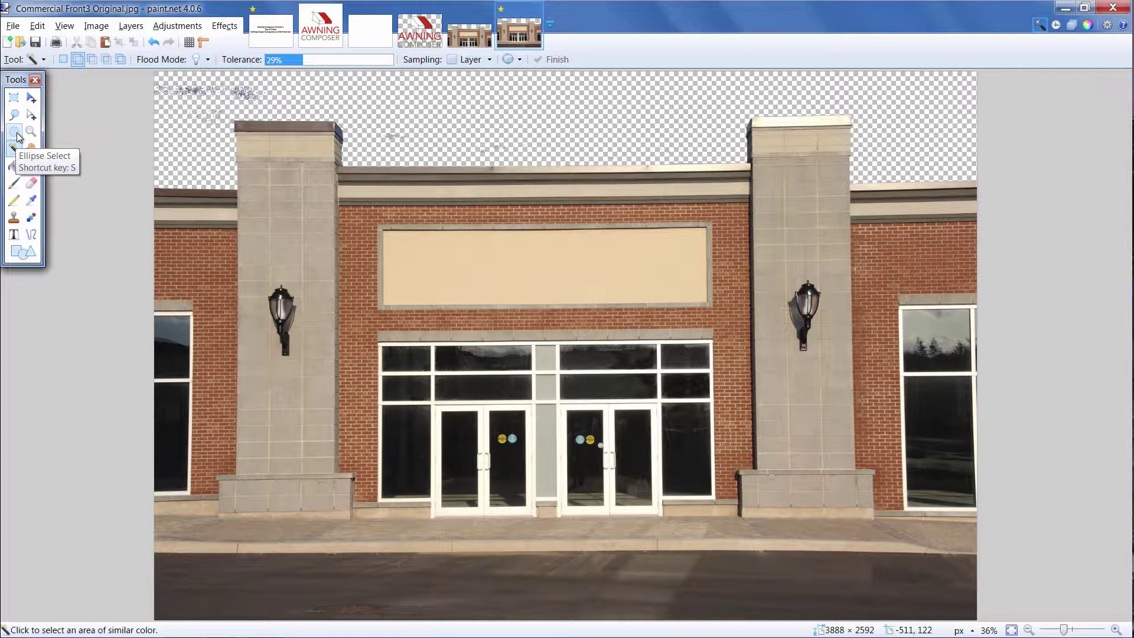
Step: Rectangle-select and cut the remaining specks at top-left, above the roof centre and above the left pillar
{"action": "left_click", "coordinate": [16, 97]}
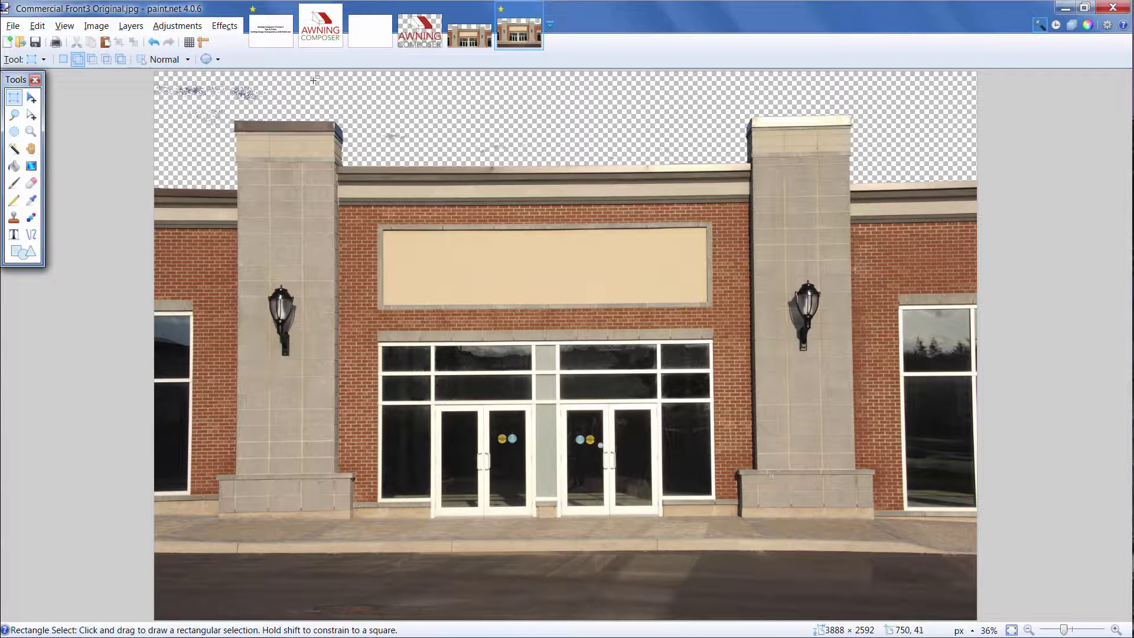
{"action": "left_click_drag", "start_coordinate": [309, 75], "coordinate": [142, 112]}
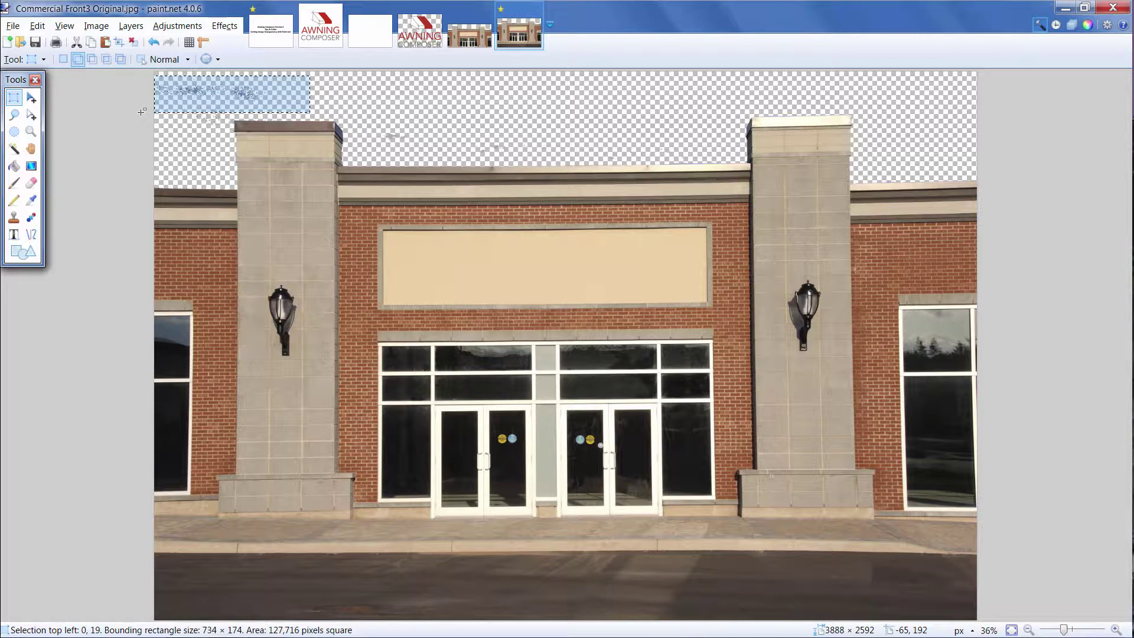
{"action": "key", "text": "ctrl+x"}
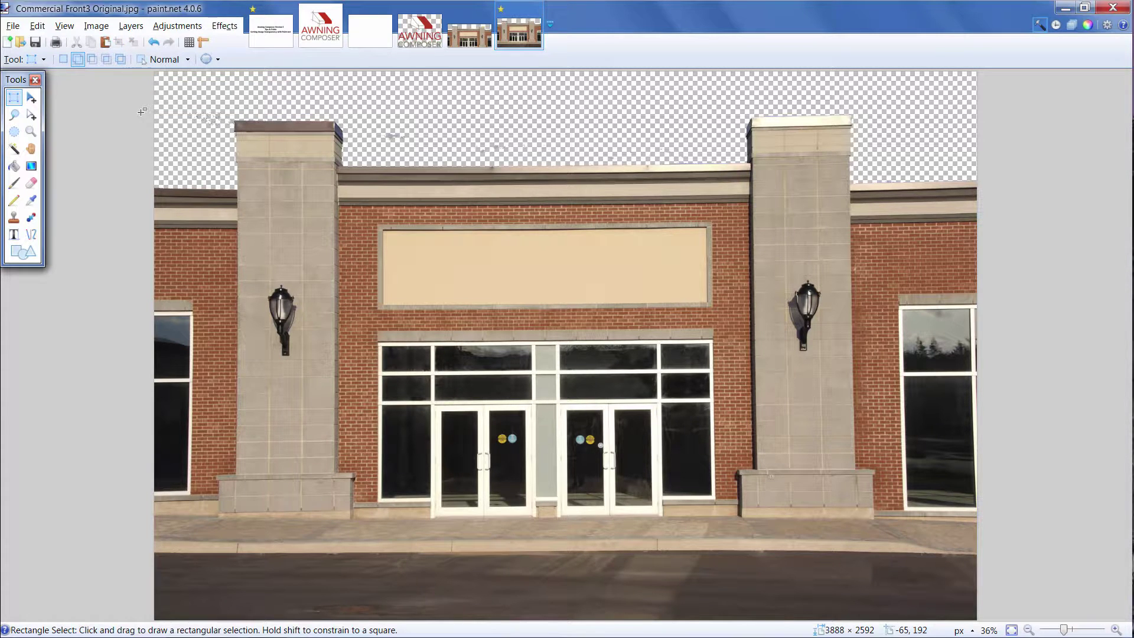
{"action": "left_click_drag", "start_coordinate": [351, 102], "coordinate": [739, 161]}
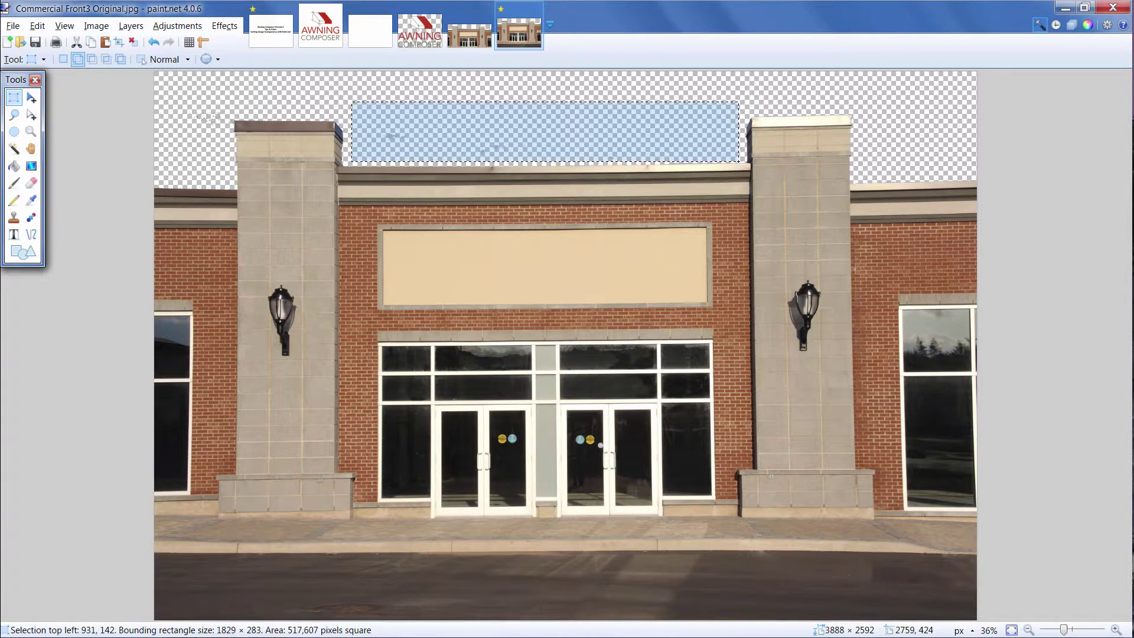
{"action": "key", "text": "ctrl+x"}
{"action": "left_click_drag", "start_coordinate": [162, 82], "coordinate": [236, 174]}
{"action": "key", "text": "ctrl+x"}
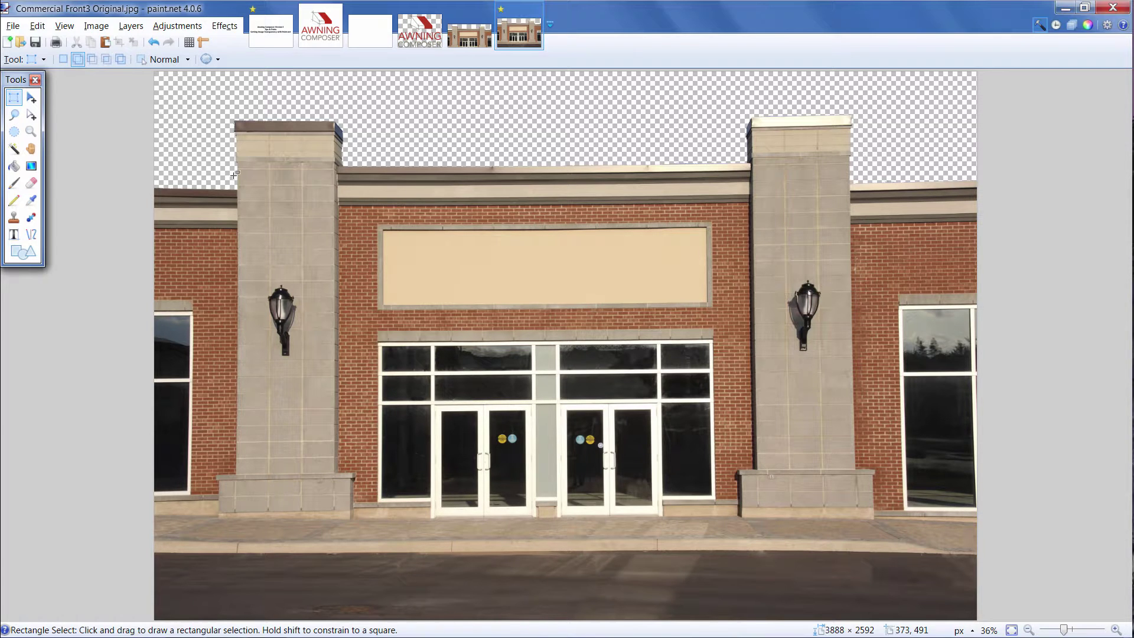
Step: Begin saving the photo as awningcomposerbackground with PNG chosen as the file type
{"action": "left_click", "coordinate": [12, 25]}
{"action": "left_click", "coordinate": [62, 138]}
{"action": "type", "text": "aw"}
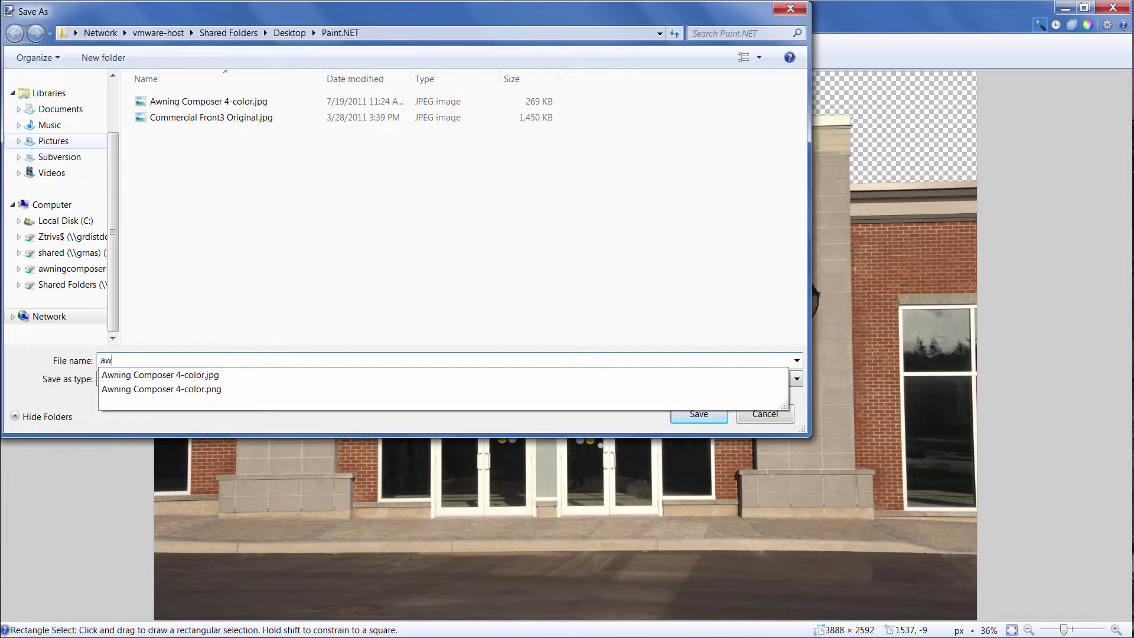
{"action": "type", "text": "ningcomposerbackground"}
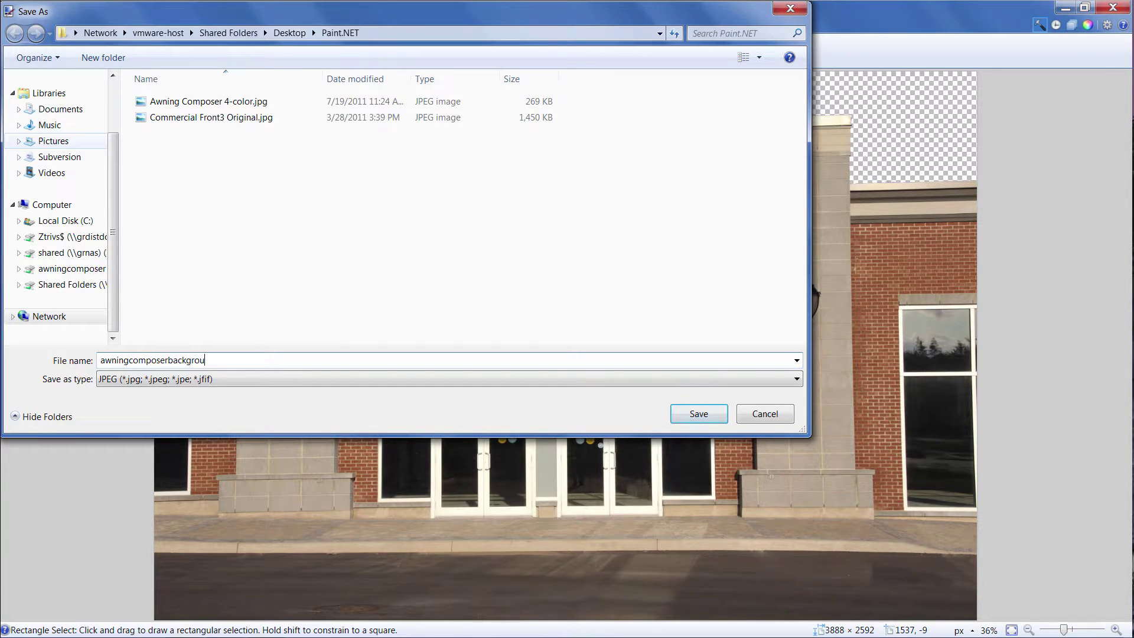
{"action": "left_click", "coordinate": [218, 388]}
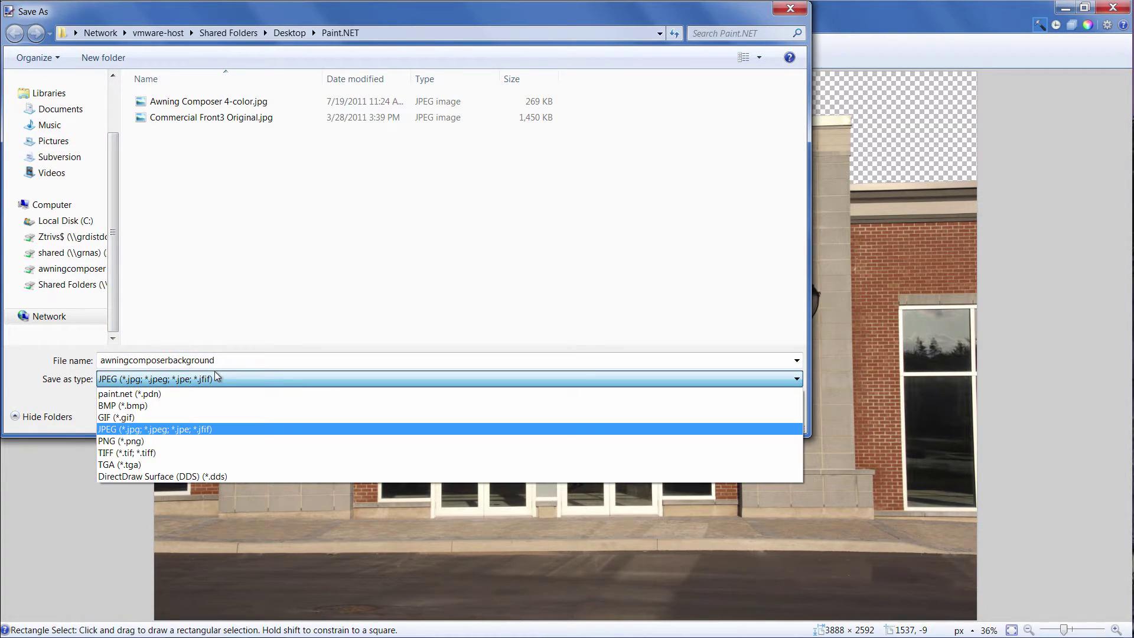